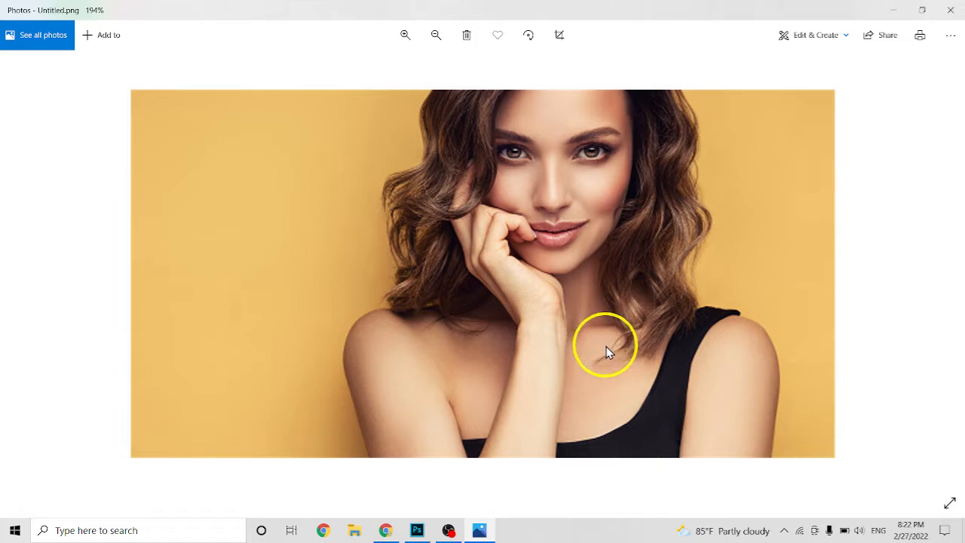
Close the photo viewer, switch to Photoshop and open the desktop image Untitled.png in it.
left_click(951, 9)
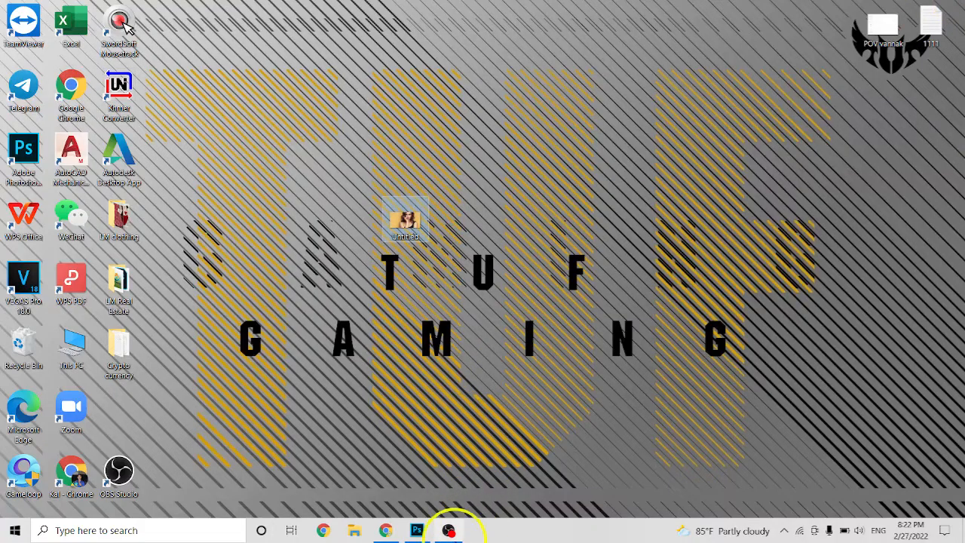
left_click(421, 528)
left_click(417, 528)
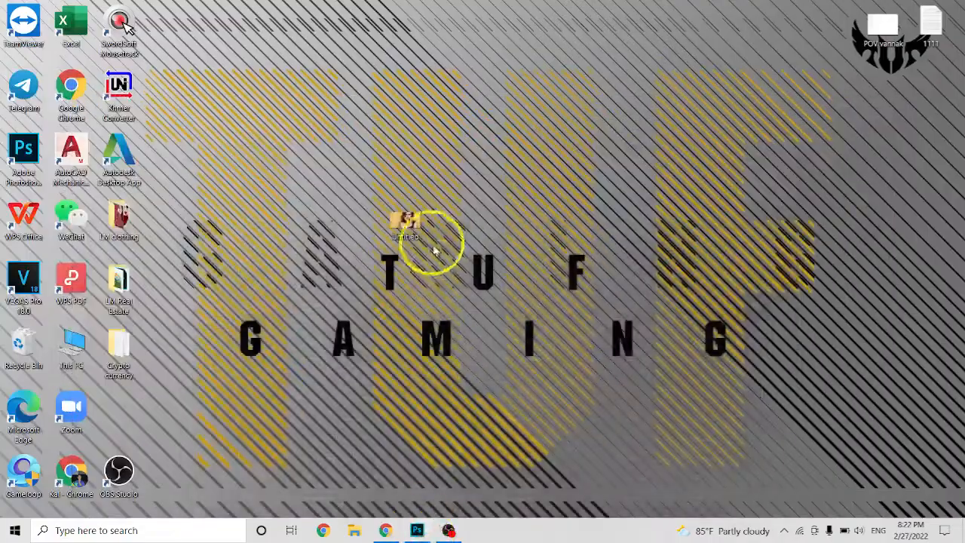
left_click_drag(411, 215, 367, 256)
scroll(366, 261, "up", 7)
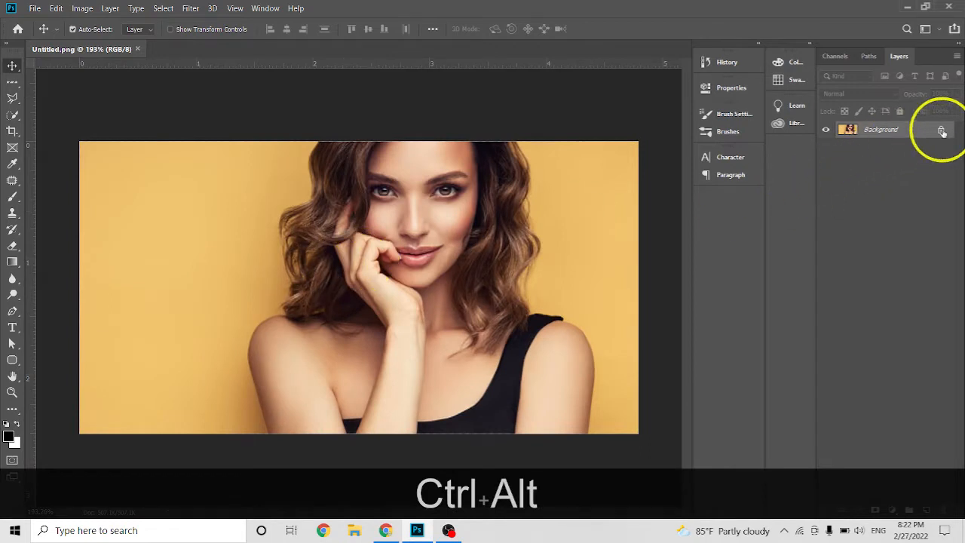
Unlock the Background layer and duplicate it as Layer 0 copy.
left_click(942, 132)
right_click(913, 132)
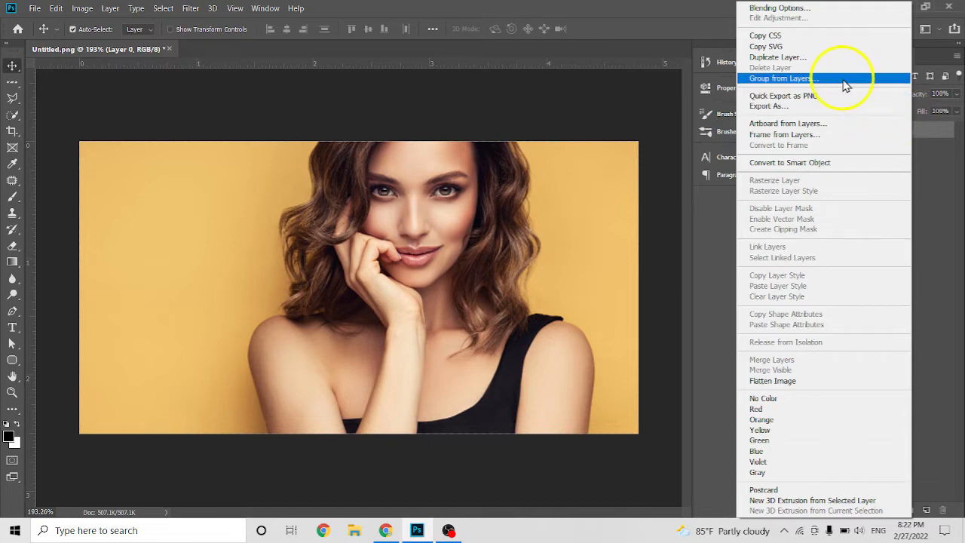
left_click(826, 57)
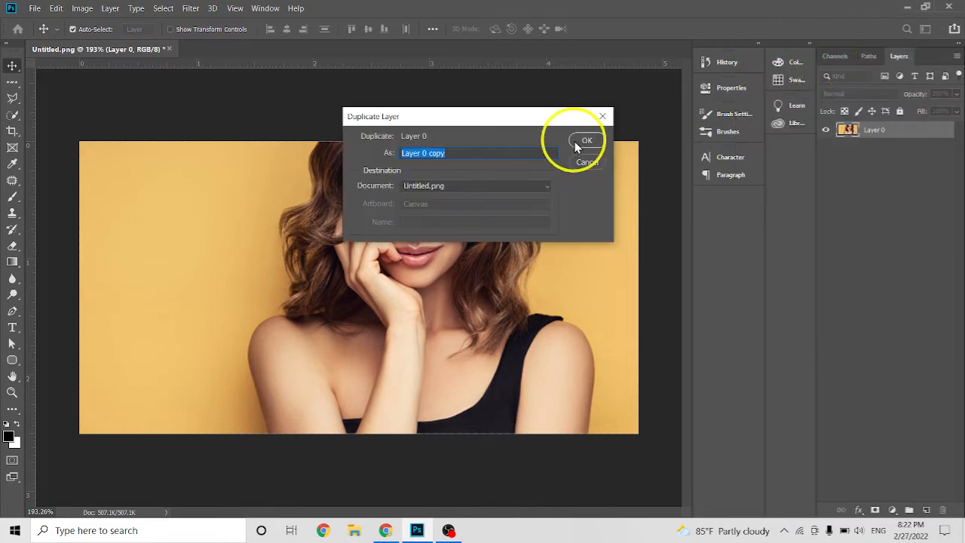
left_click(587, 142)
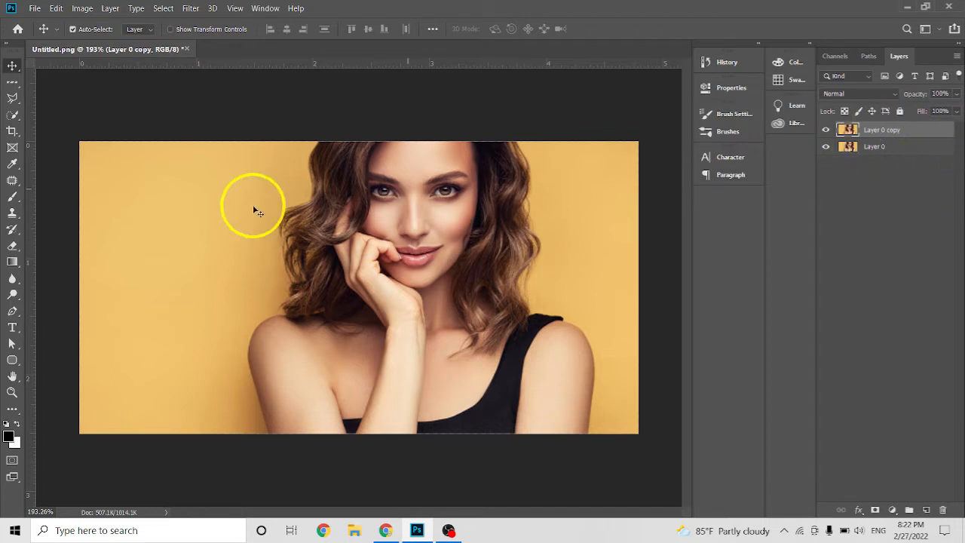
Open the Select and Mask workspace for the copied layer and set the mask colour to bright red.
left_click(162, 10)
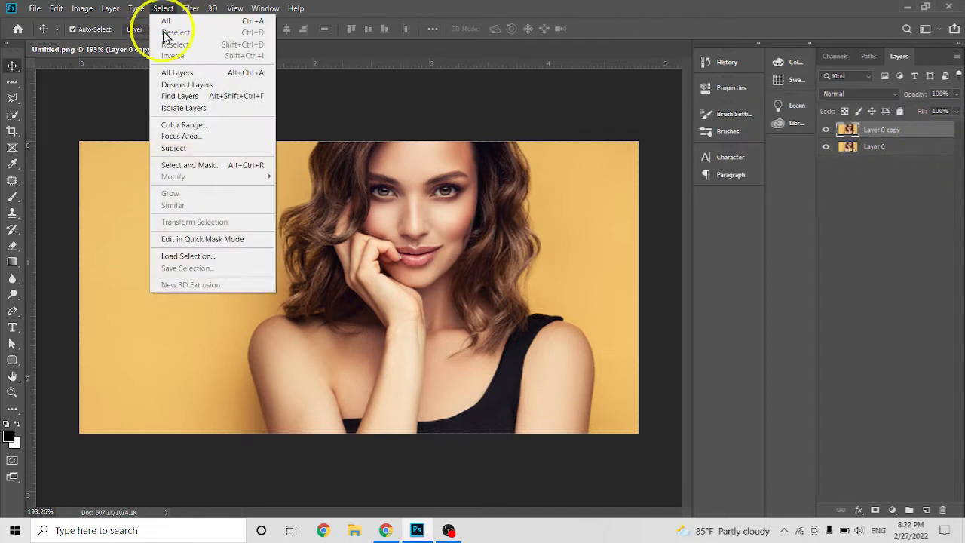
left_click(191, 165)
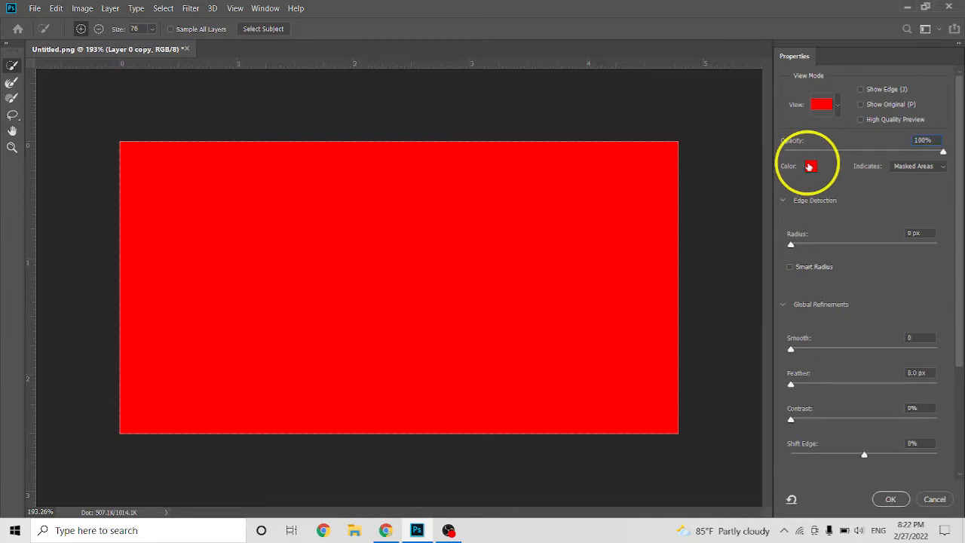
left_click(810, 166)
left_click_drag(558, 283, 620, 243)
left_click(759, 245)
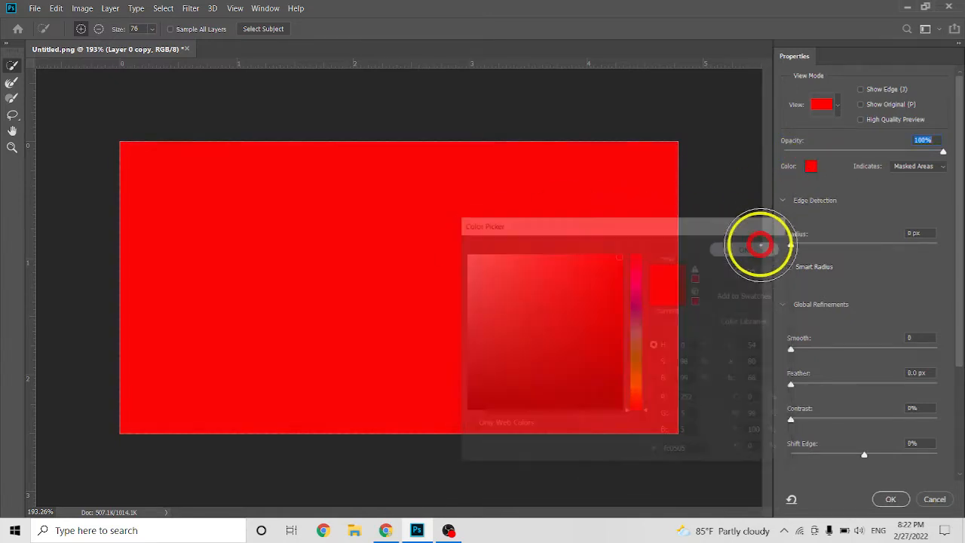
Keep the Overlay view mode and lower the overlay opacity to 34%.
left_click(839, 106)
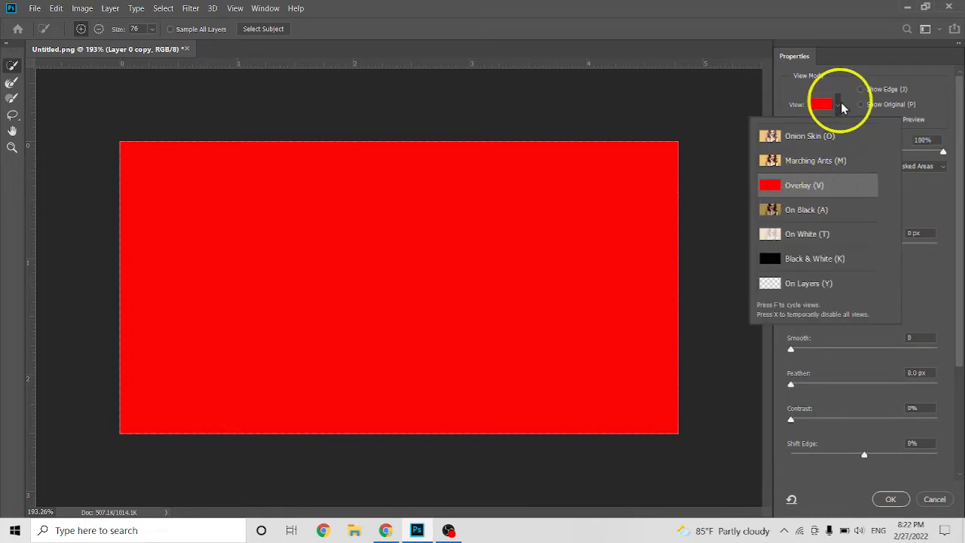
left_click(838, 105)
left_click(836, 105)
left_click(818, 189)
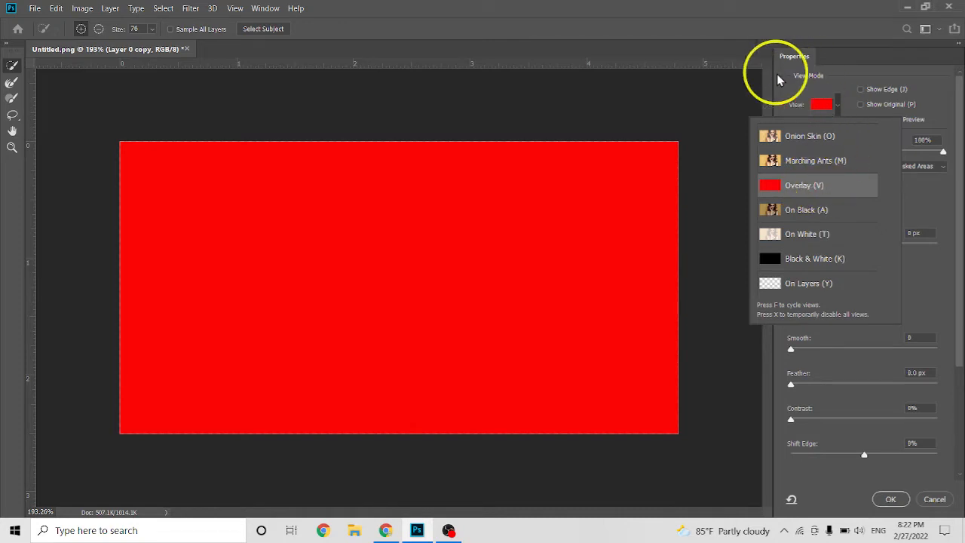
left_click(745, 91)
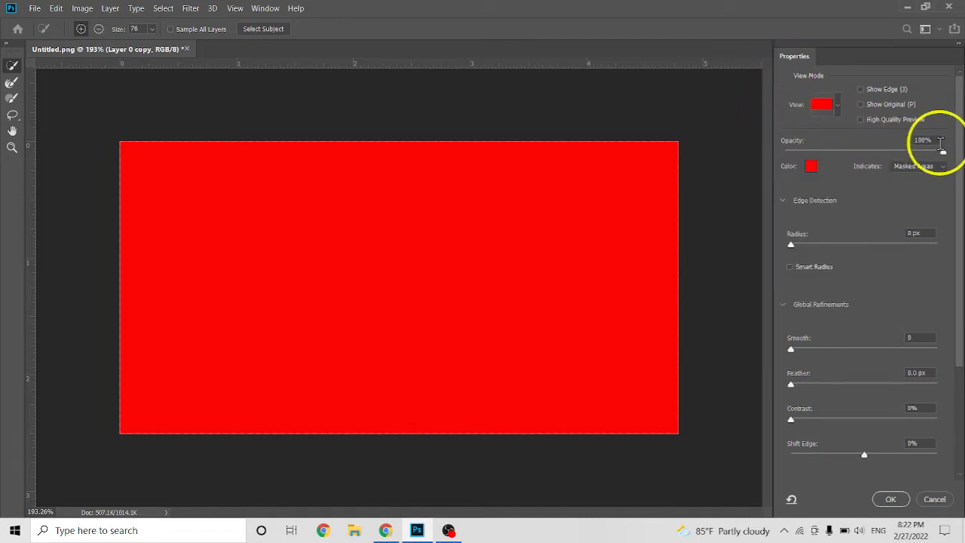
left_click_drag(947, 155, 840, 155)
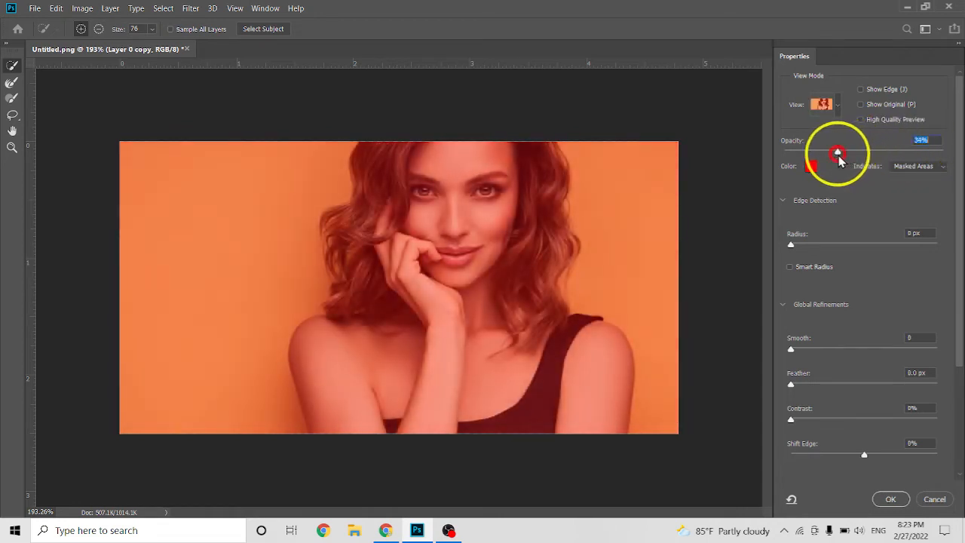
Draw a loose Lasso selection around the woman's whole outline, leaving a thin margin of background.
left_click(12, 115)
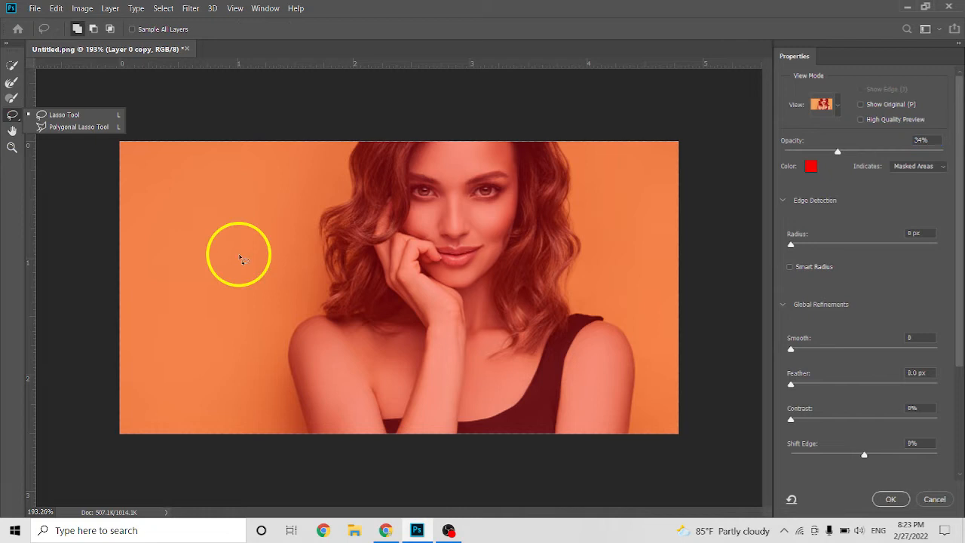
left_click(304, 436)
left_click_drag(302, 430, 285, 386)
left_click_drag(278, 343, 297, 320)
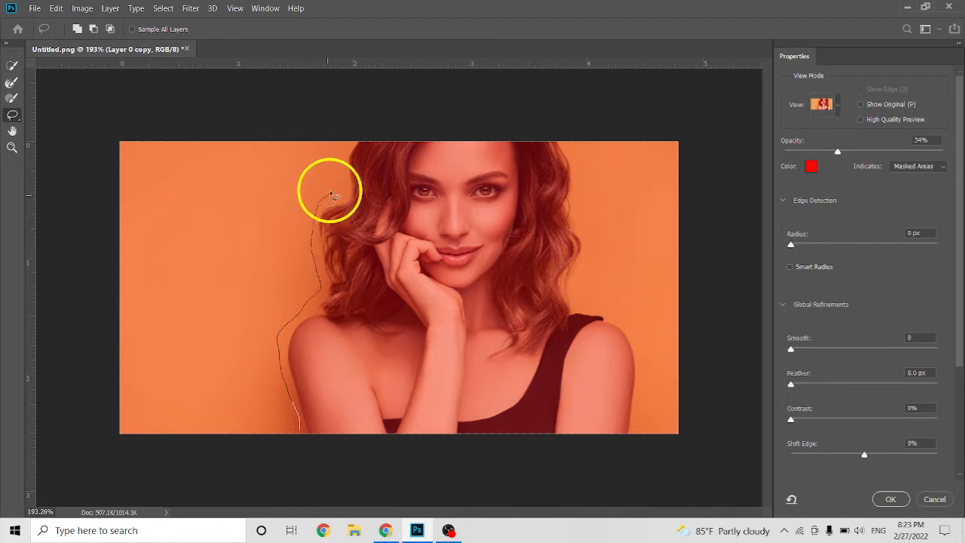
mouse_move(336, 161)
left_mouse_down()
mouse_move(377, 123)
mouse_move(538, 125)
mouse_move(566, 138)
mouse_move(573, 154)
mouse_move(587, 261)
left_mouse_up()
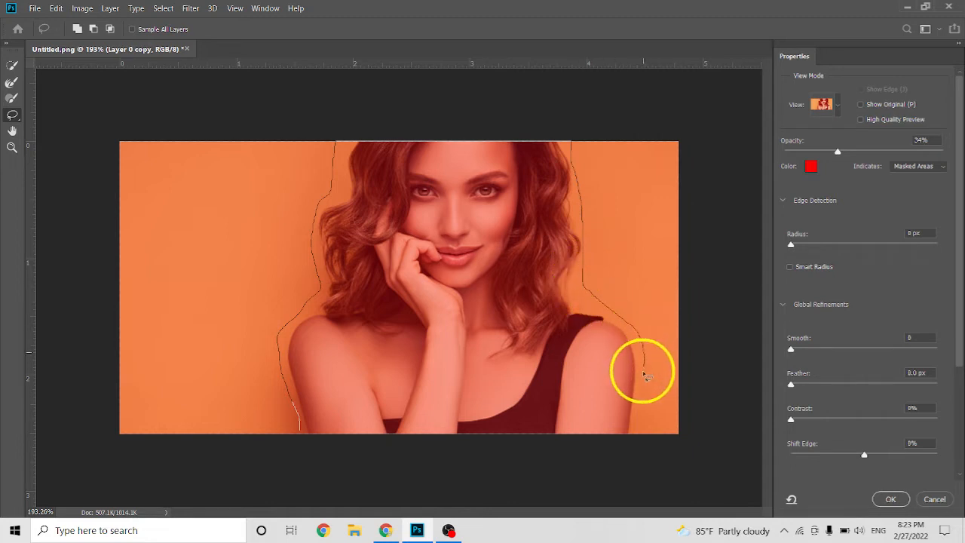
mouse_move(644, 413)
left_mouse_down()
mouse_move(588, 445)
mouse_move(365, 444)
mouse_move(318, 434)
mouse_move(337, 443)
mouse_move(311, 444)
left_mouse_up()
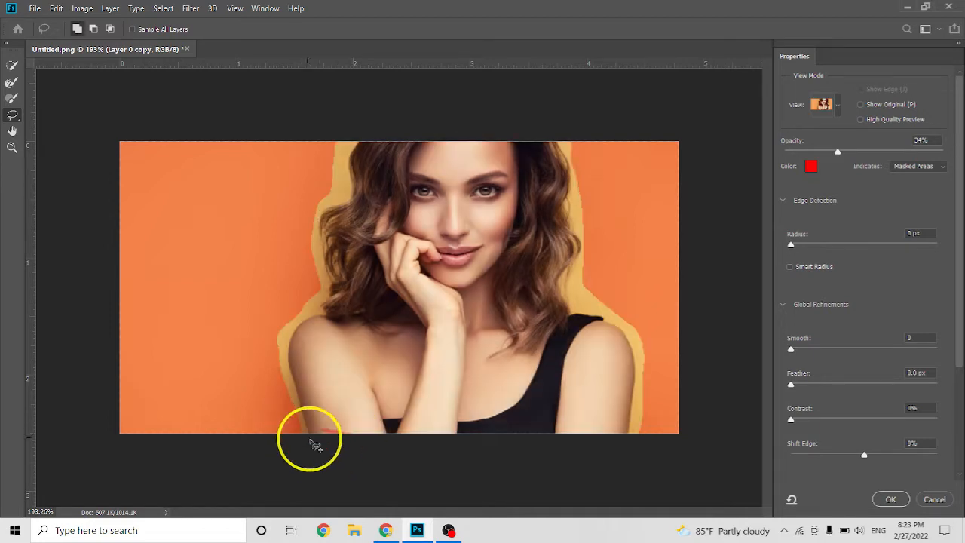
Brush the missed patch at the bottom of the arm on the image's left side into the selection.
scroll(355, 448, "up", 3)
scroll(356, 448, "up", 2)
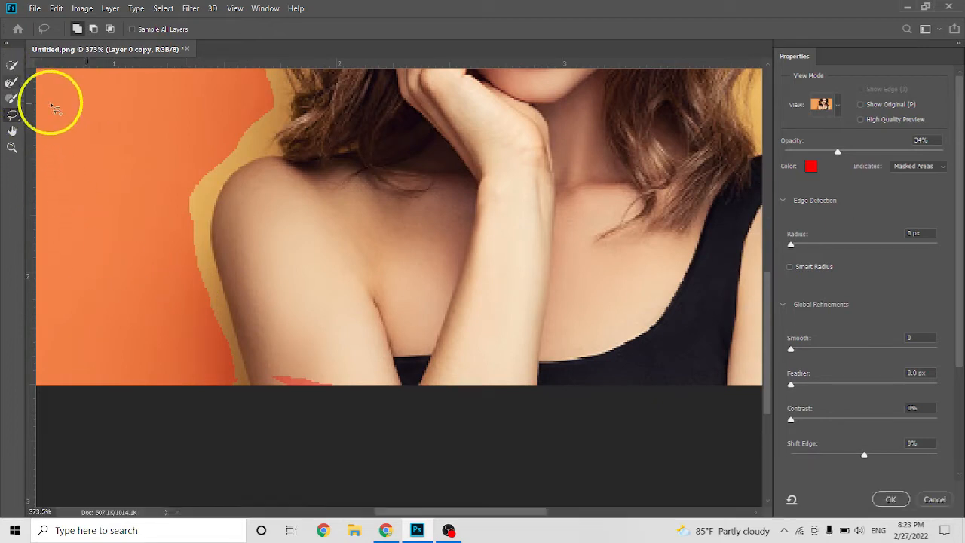
left_click(12, 98)
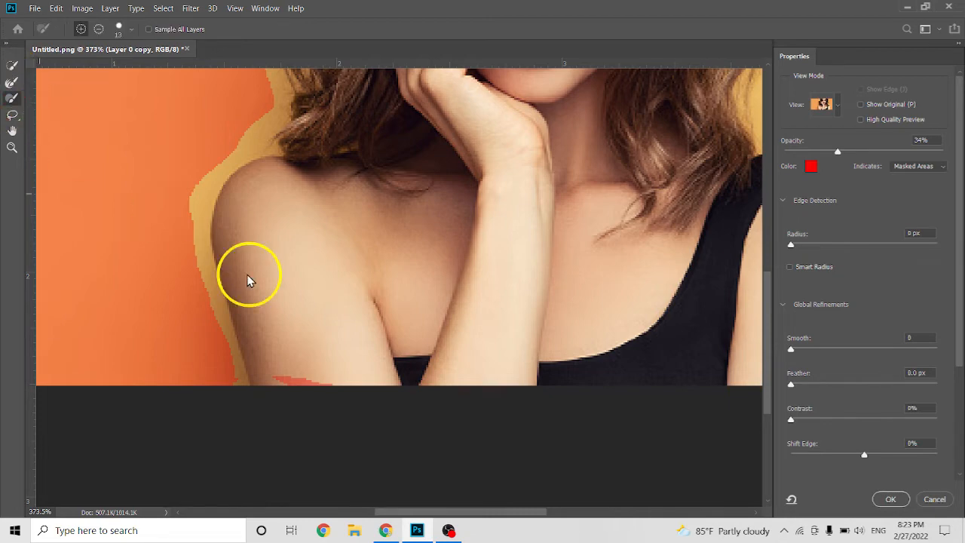
left_click_drag(335, 379, 283, 384)
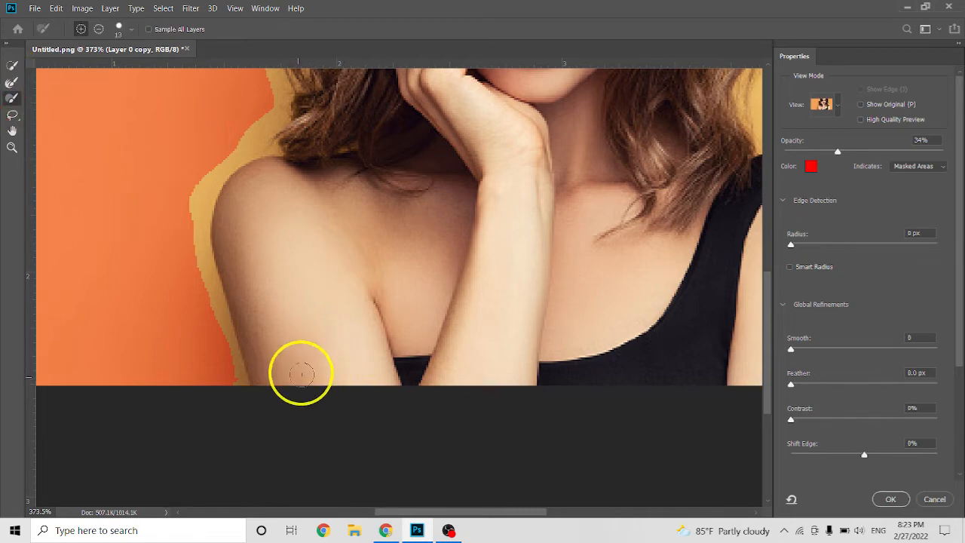
Refine the selection edge along the arm and shoulder on the image's left side with the 21 px Refine Edge Brush.
left_click(12, 82)
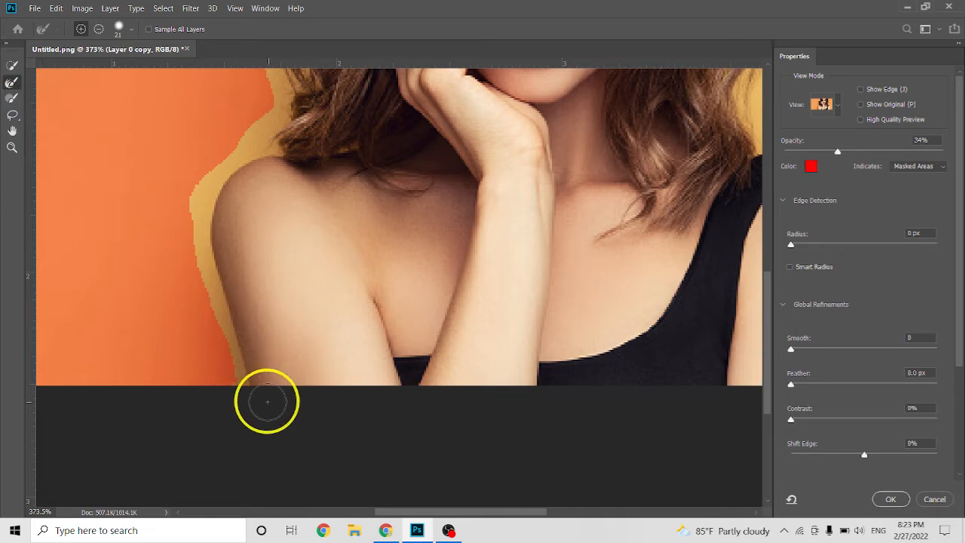
mouse_move(242, 385)
left_mouse_down()
mouse_move(206, 282)
mouse_move(197, 220)
mouse_move(208, 392)
mouse_move(201, 286)
mouse_move(214, 189)
left_mouse_up()
scroll(201, 338, "up", 2)
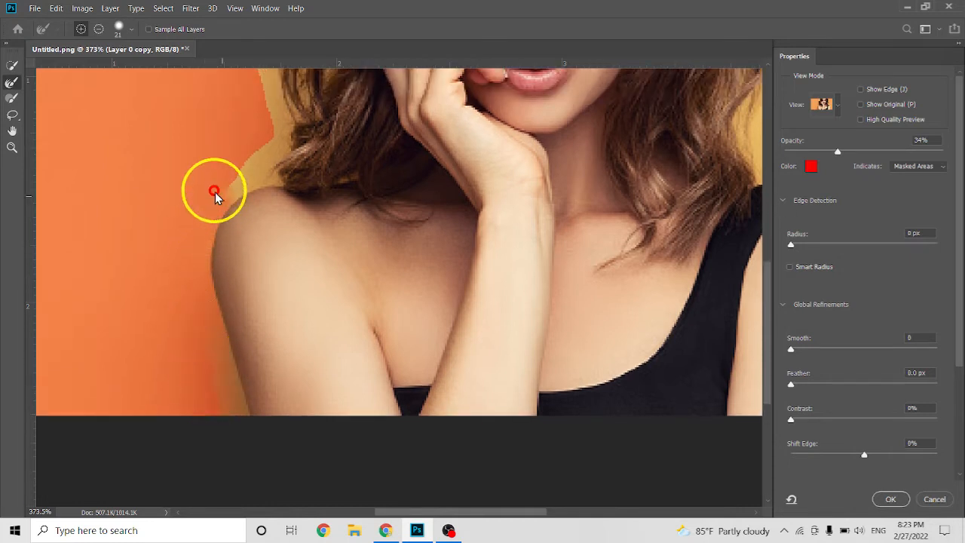
left_click(131, 34)
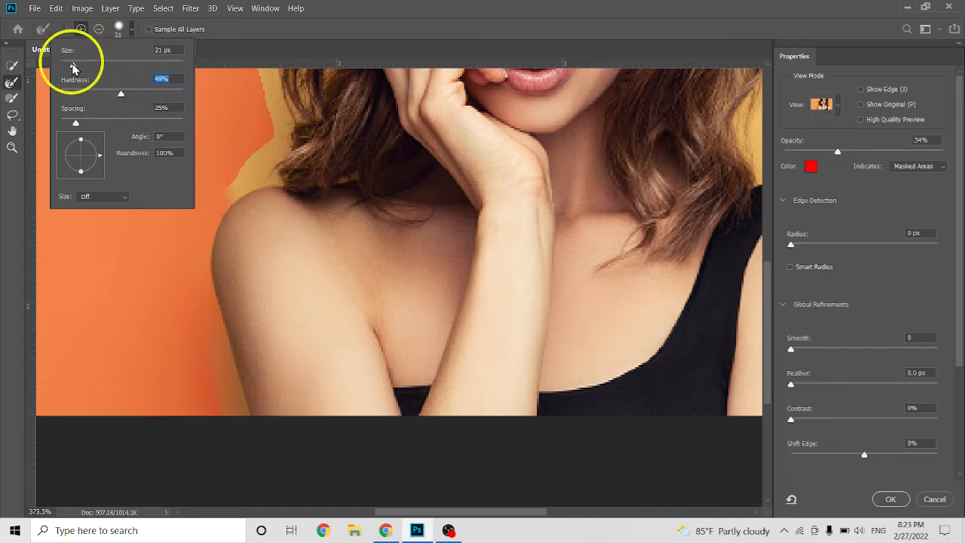
left_click(226, 112)
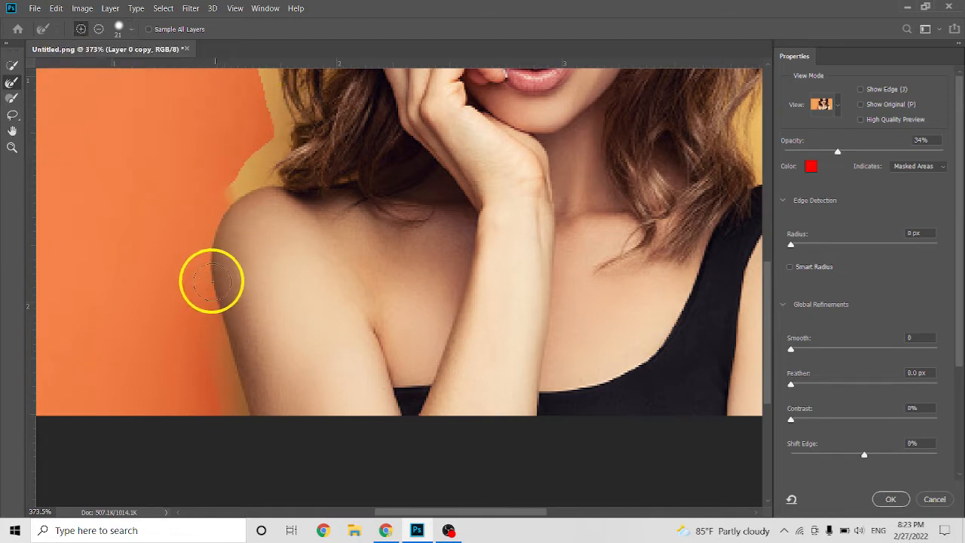
scroll(211, 281, "up", 2)
Refine the selection edge along the hair on the image's left side, from the shoulder up to the top of the picture.
mouse_move(226, 262)
left_mouse_down()
mouse_move(279, 223)
mouse_move(281, 192)
mouse_move(250, 213)
mouse_move(278, 160)
left_mouse_up()
scroll(287, 192, "up", 2)
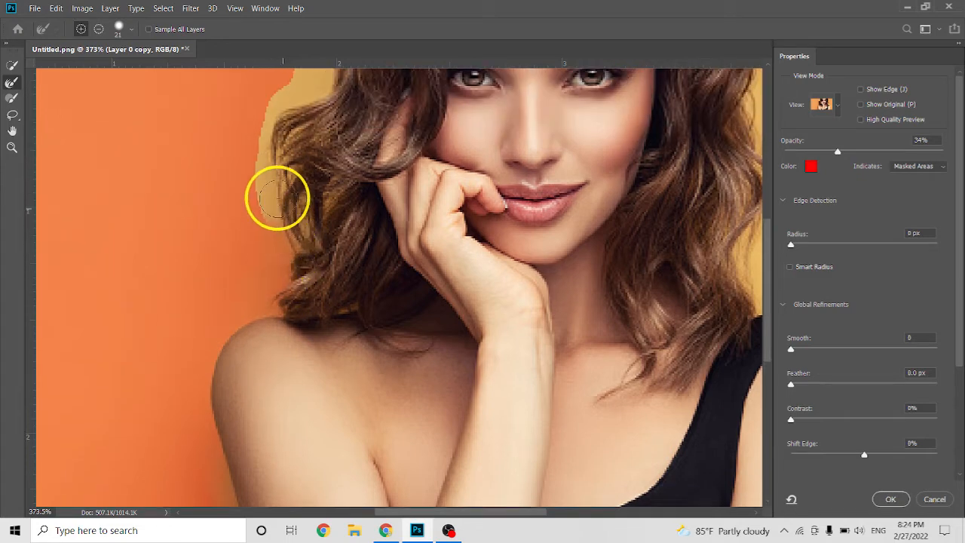
mouse_move(277, 198)
left_mouse_down()
mouse_move(267, 187)
mouse_move(287, 140)
left_mouse_up()
scroll(301, 227, "up", 1)
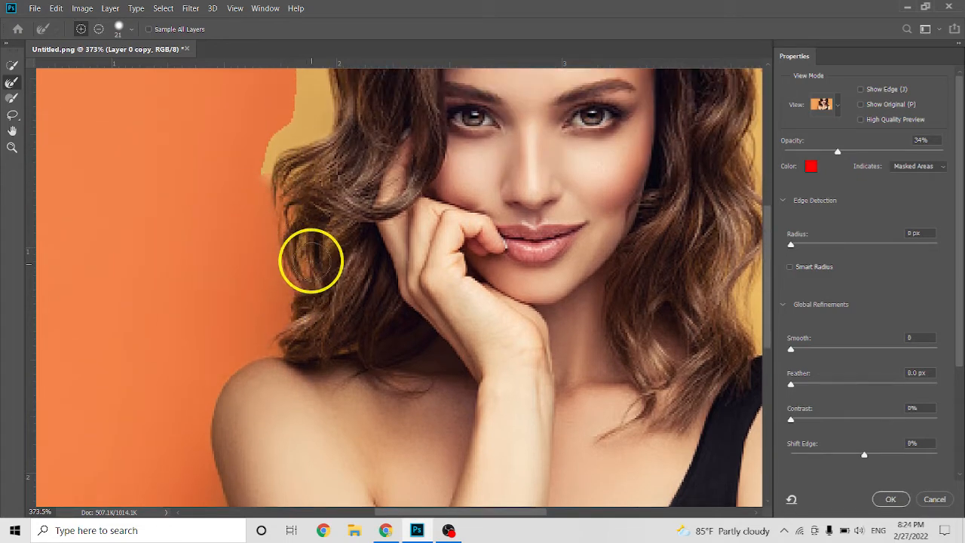
mouse_move(311, 261)
left_mouse_down()
mouse_move(288, 202)
mouse_move(295, 247)
mouse_move(276, 249)
mouse_move(275, 228)
mouse_move(305, 182)
mouse_move(296, 218)
mouse_move(323, 163)
mouse_move(320, 217)
mouse_move(314, 163)
left_mouse_up()
scroll(291, 241, "up", 2)
scroll(324, 189, "up", 1)
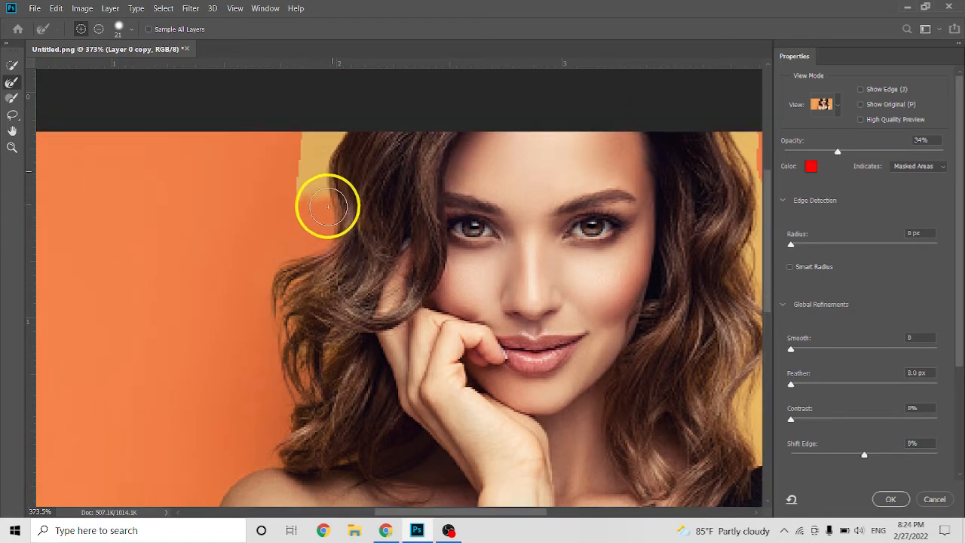
scroll(328, 206, "up", 1)
left_click_drag(306, 239, 345, 147)
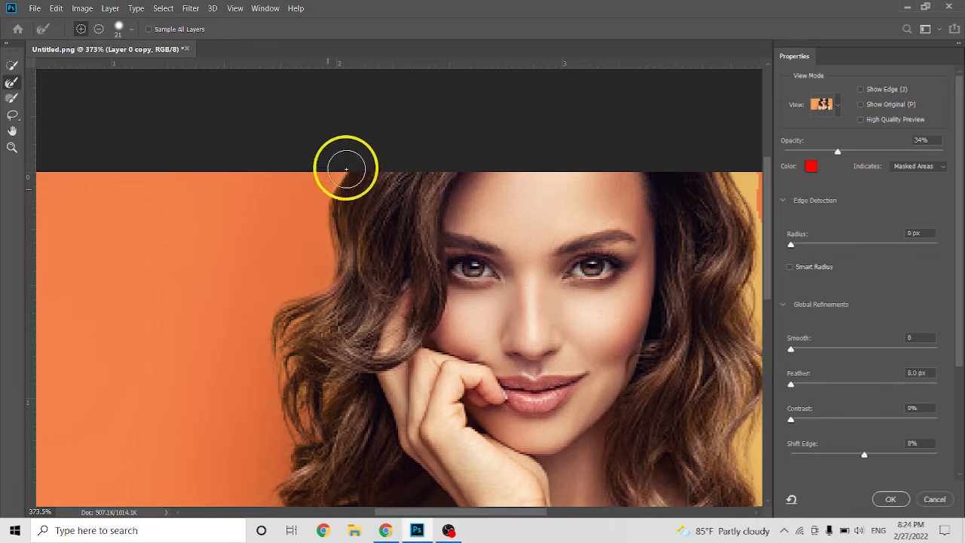
Refine the selection edge along the hair on the image's right side, from the top down towards the shoulder.
scroll(357, 224, "down", 1)
left_click_drag(405, 515, 464, 514)
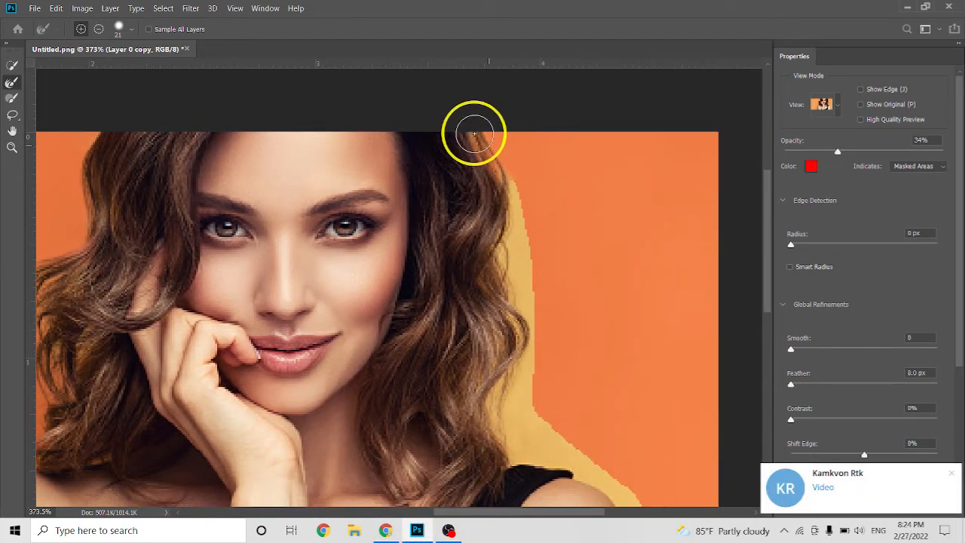
left_click(954, 475)
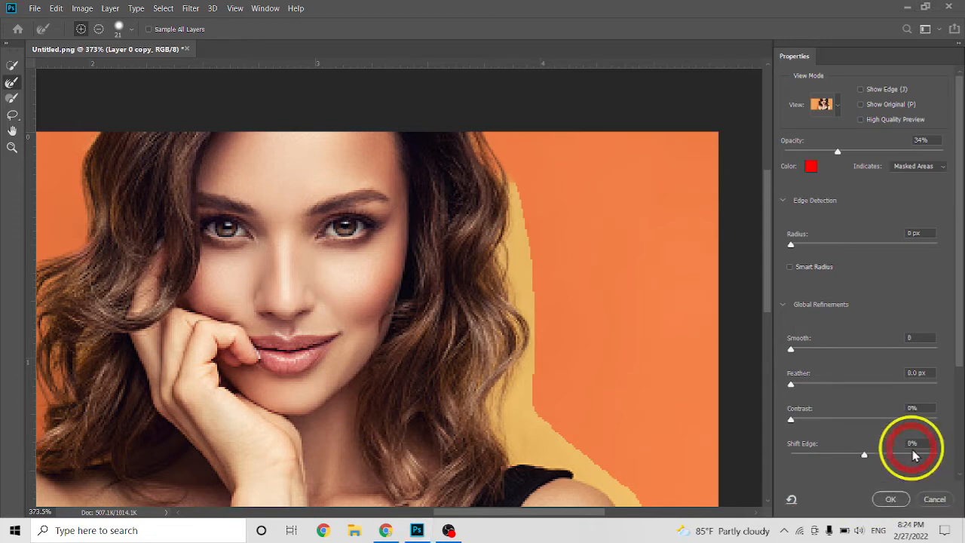
mouse_move(500, 168)
left_mouse_down()
mouse_move(520, 234)
mouse_move(512, 300)
mouse_move(509, 270)
mouse_move(528, 328)
mouse_move(502, 409)
left_mouse_up()
scroll(513, 423, "down", 3)
Refine the selection edge along the shoulder and arm on the image's right side down to the bottom of the picture.
mouse_move(528, 341)
left_mouse_down()
mouse_move(545, 381)
mouse_move(558, 361)
mouse_move(541, 346)
mouse_move(549, 350)
mouse_move(496, 315)
mouse_move(487, 320)
mouse_move(578, 408)
mouse_move(586, 359)
mouse_move(576, 300)
mouse_move(623, 325)
mouse_move(648, 383)
left_mouse_up()
scroll(557, 385, "down", 3)
scroll(649, 392, "down", 3)
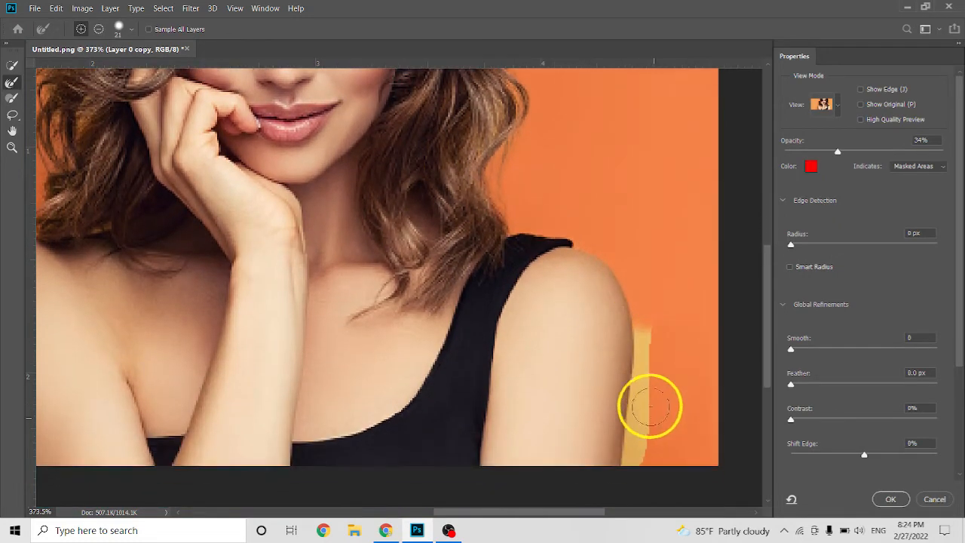
mouse_move(625, 312)
left_mouse_down()
mouse_move(644, 359)
mouse_move(636, 437)
left_mouse_up()
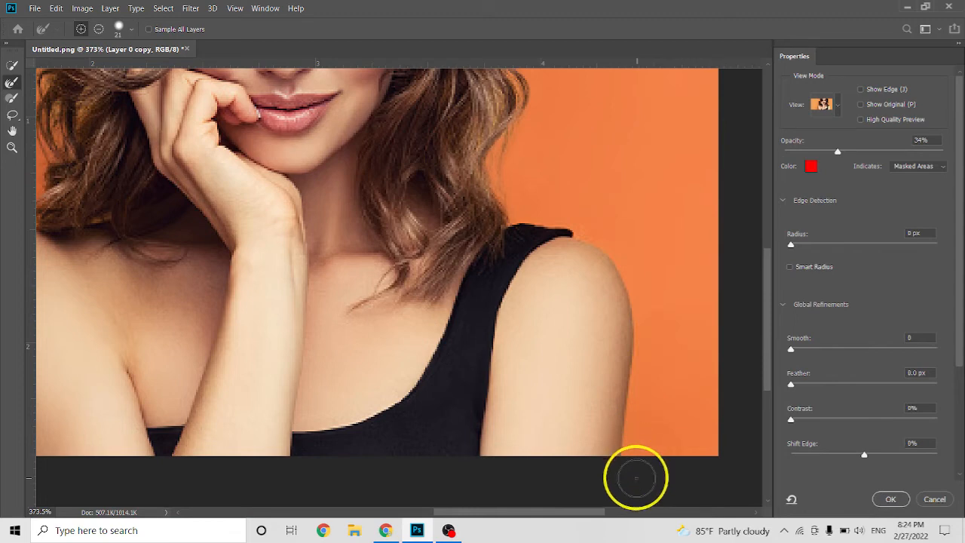
scroll(634, 452, "down", 2)
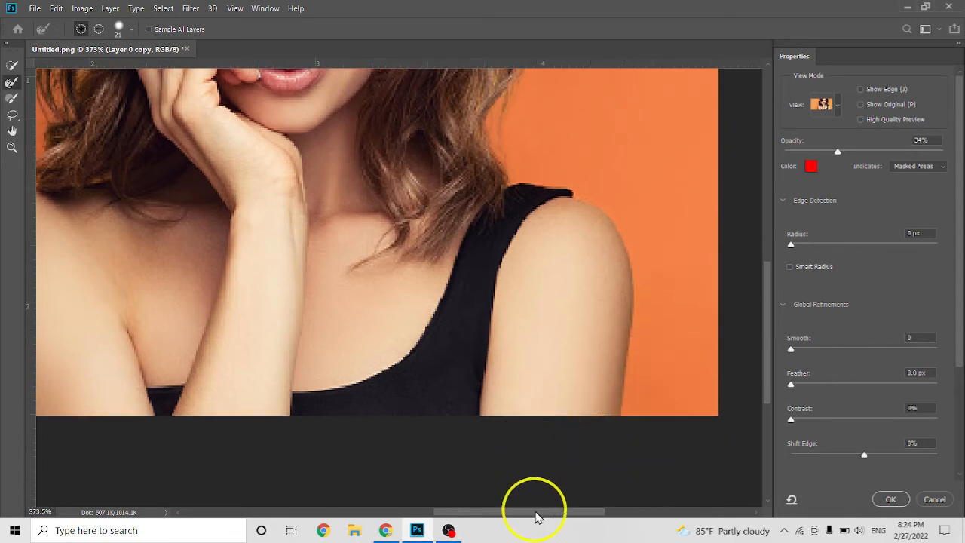
Touch up the selection edge beside the lower arm on the image's left side with the Brush and Refine Edge Brush, and apply the refined selection.
left_click_drag(537, 517, 495, 513)
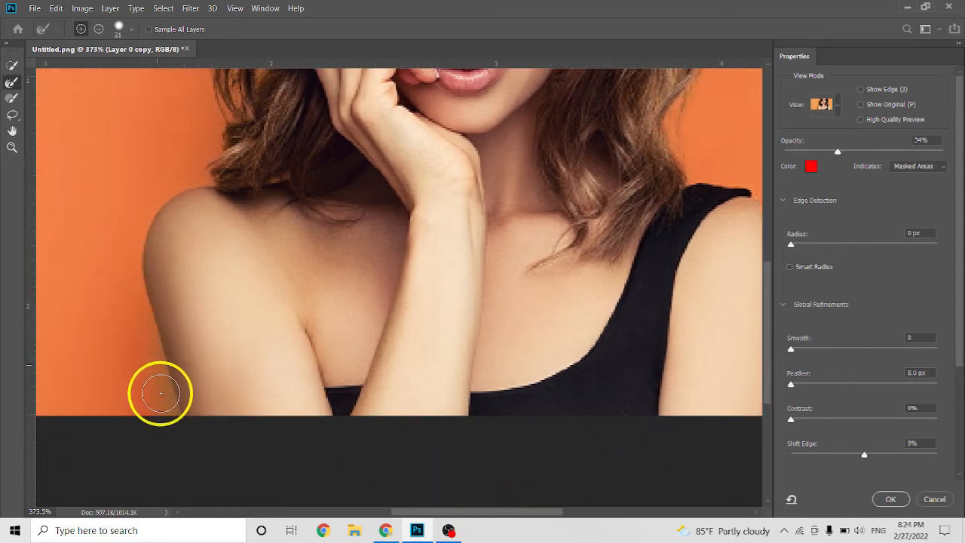
left_click_drag(162, 389, 52, 389)
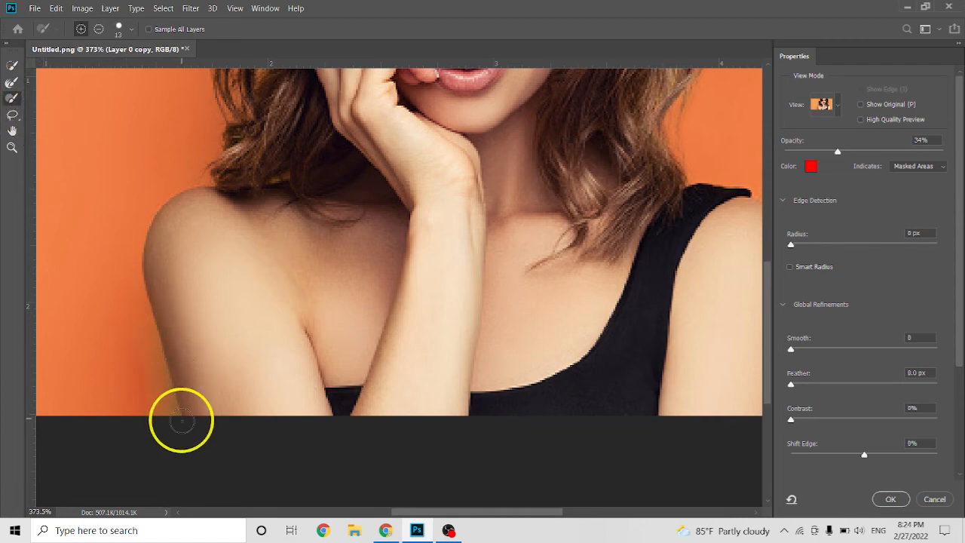
left_click_drag(161, 395, 162, 408)
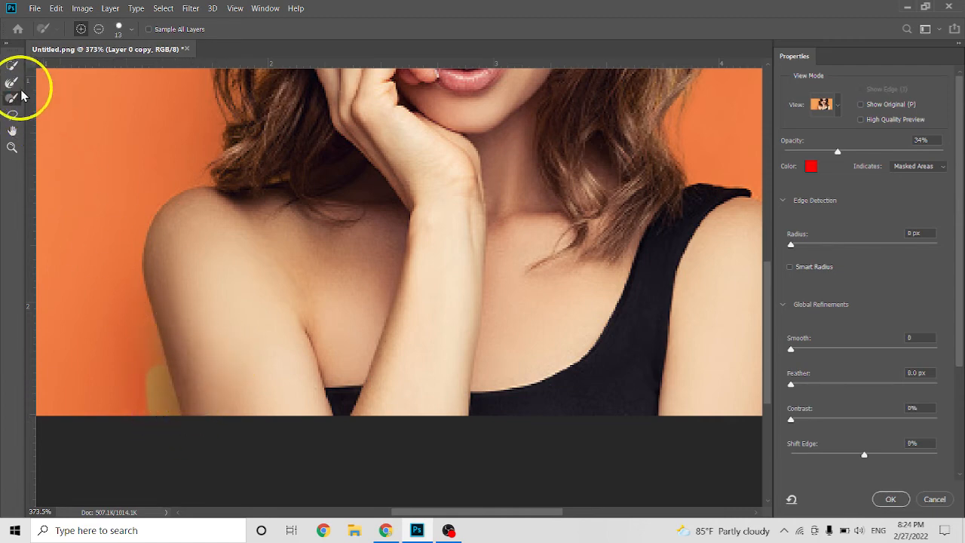
left_click_drag(155, 383, 154, 393)
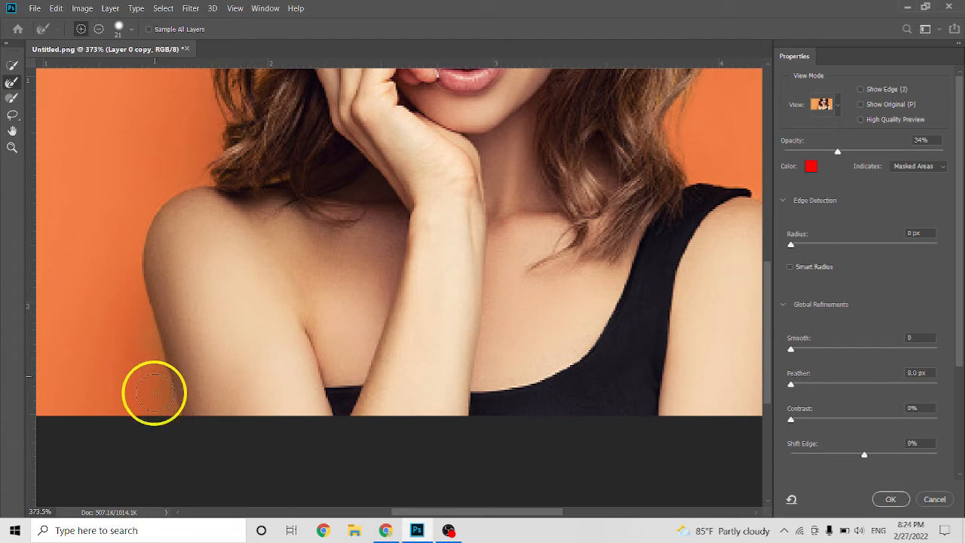
scroll(390, 317, "down", 3)
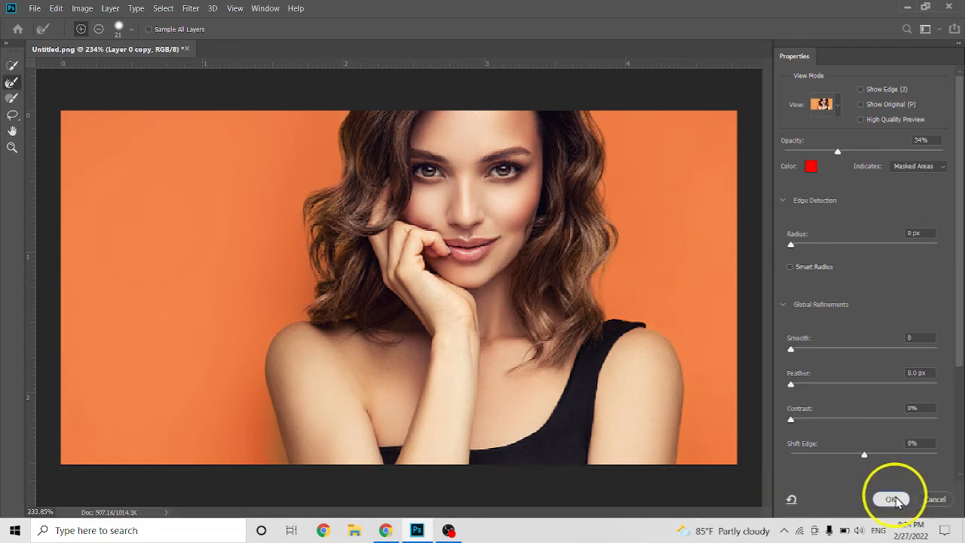
left_click(894, 499)
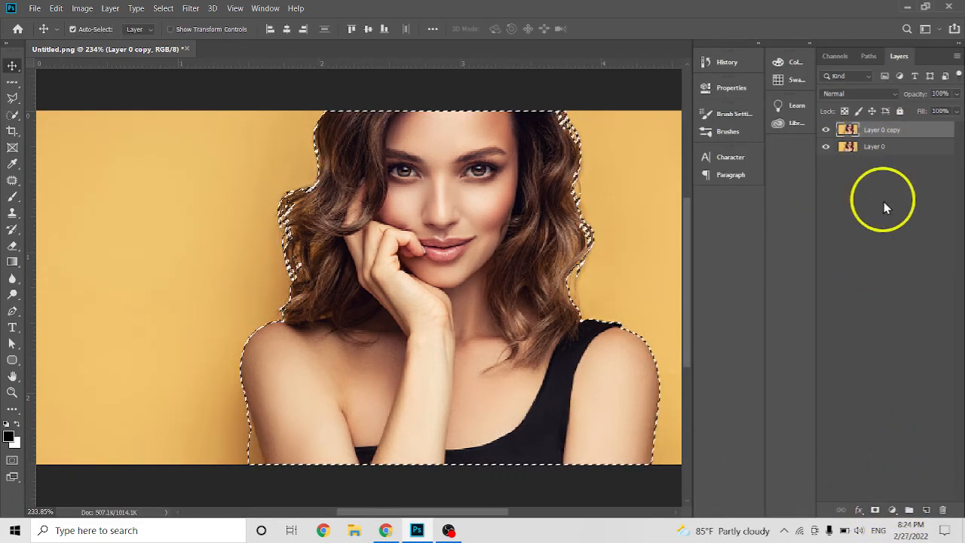
Add a layer mask from the selection to Layer 0 copy and hide Layer 0.
left_click(873, 511)
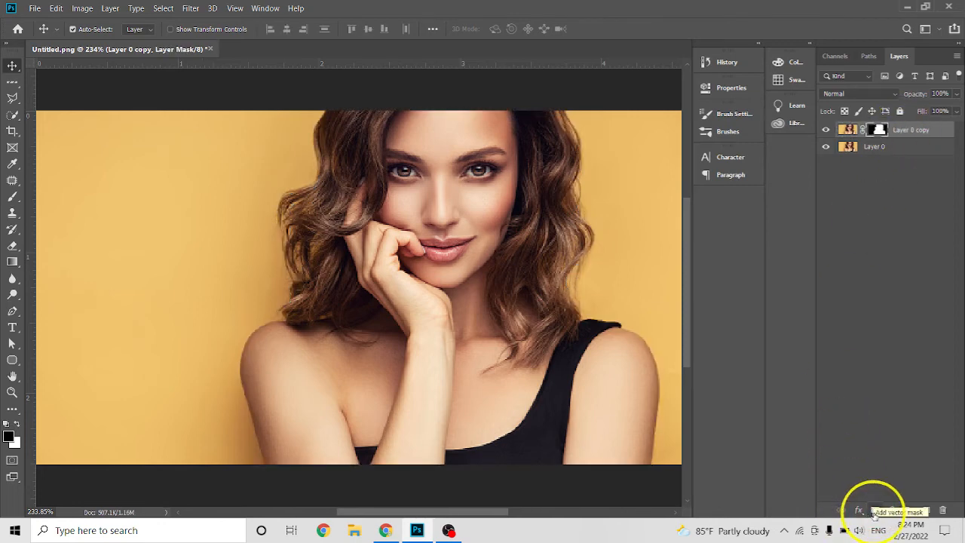
left_click(826, 147)
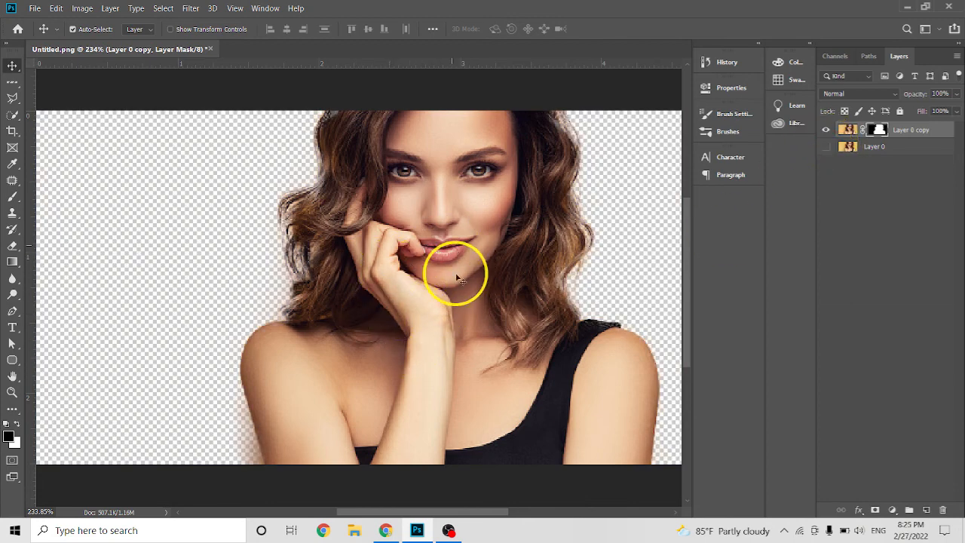
scroll(413, 281, "down", 4)
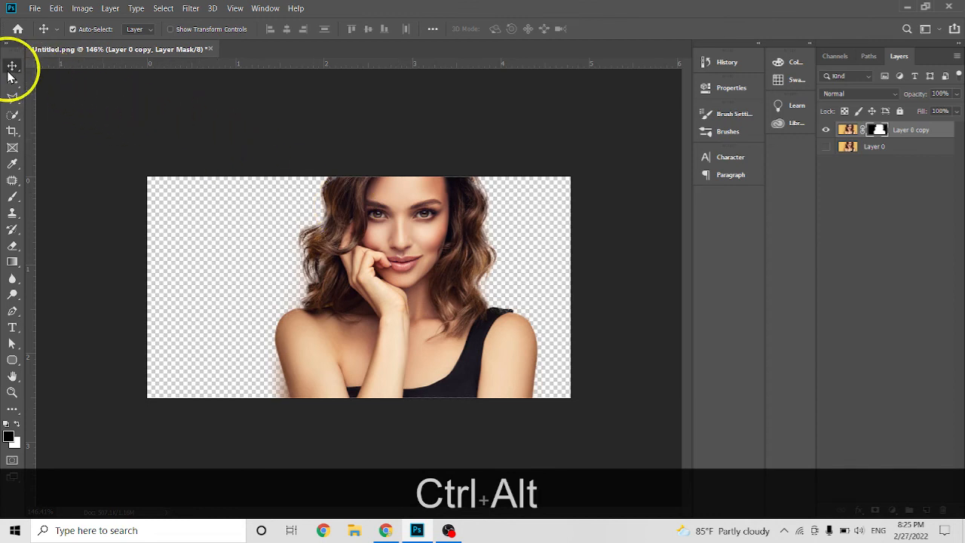
left_click_drag(384, 222, 399, 237)
scroll(438, 240, "up", 2)
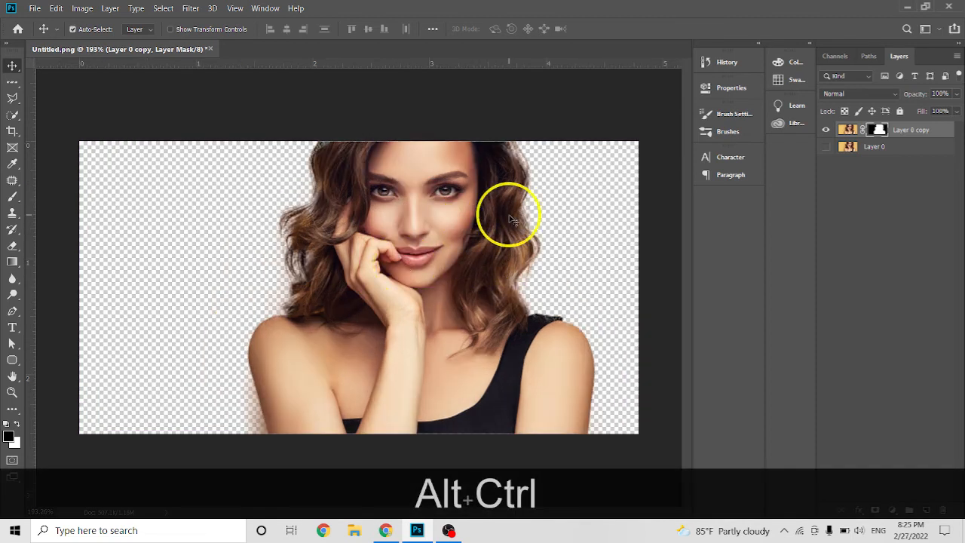